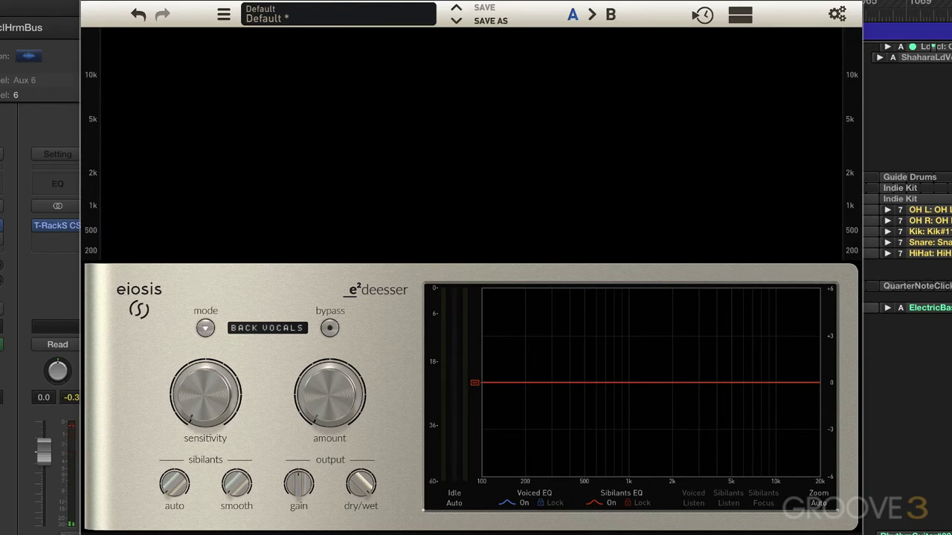
Try a voiced EQ bell near 1.5 kHz and a voiced high shelf above 10 kHz
click(626, 336)
drag(628, 364, 729, 365)
drag(736, 352, 756, 421)
Reshape the sibilants curve from a gentle shelf into a bell dip near 395 Hz
mouse_move(753, 417)
mouse_down()
mouse_move(744, 365)
mouse_move(748, 430)
mouse_up()
mouse_move(748, 429)
mouse_down()
mouse_move(754, 384)
mouse_move(778, 359)
mouse_move(748, 434)
mouse_up()
drag(745, 427, 592, 415)
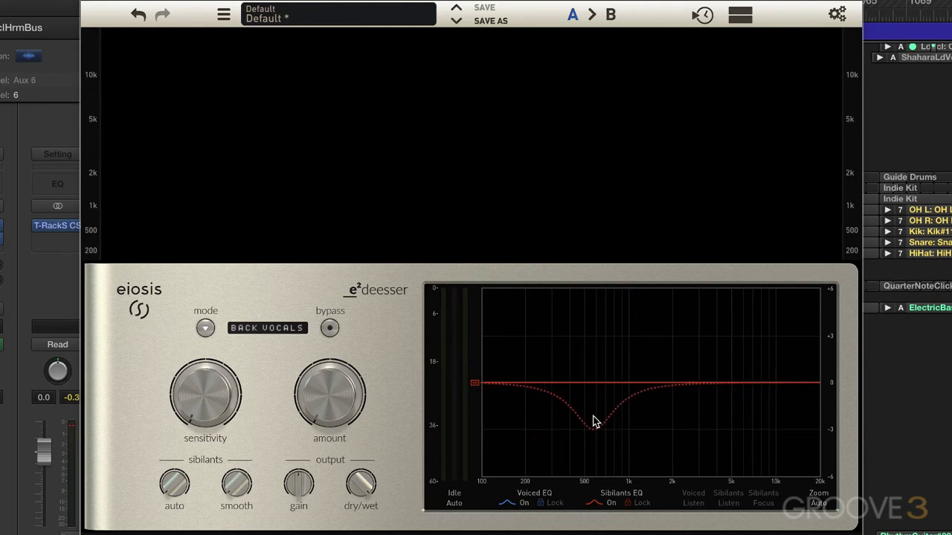
drag(594, 421, 559, 422)
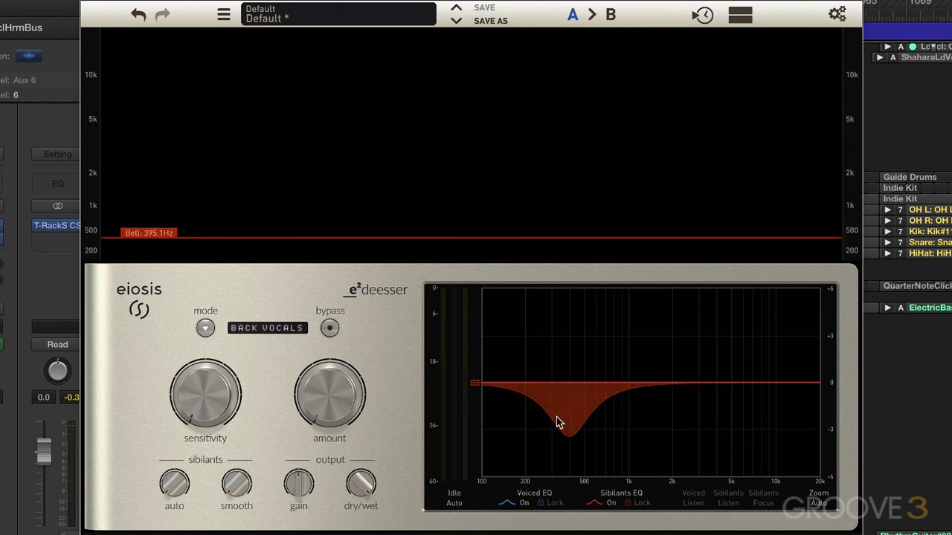
Remove the sibilants bell band using Remove Band
right_click(568, 408)
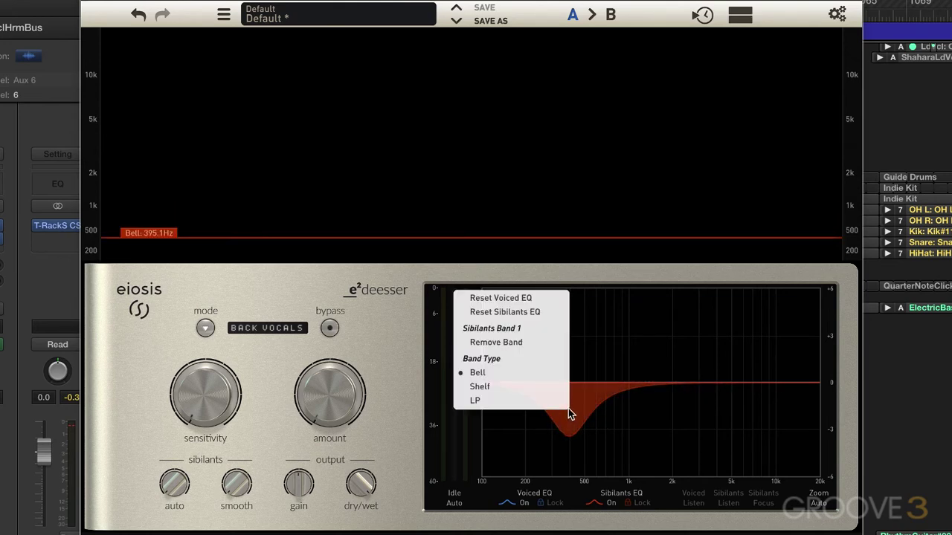
click(482, 344)
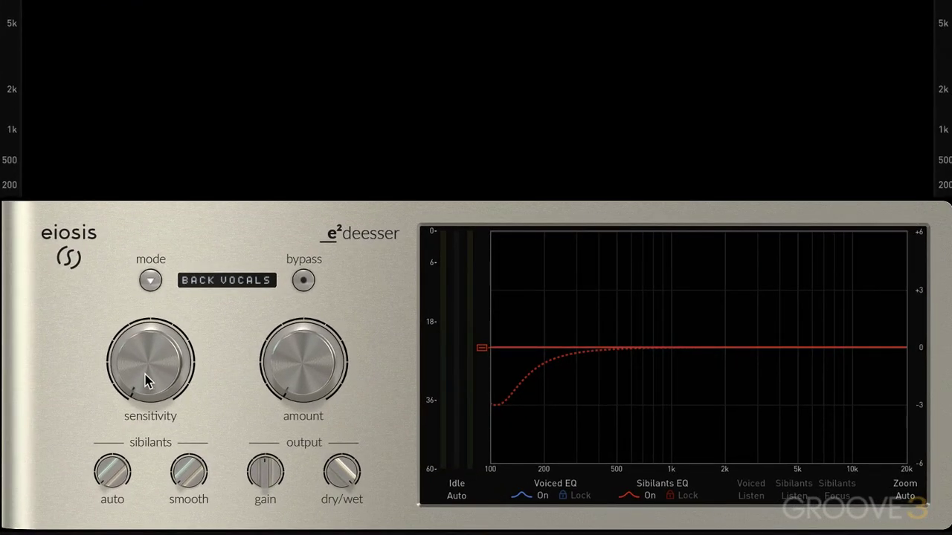
Raise sensitivity to about 41%
mouse_move(201, 409)
mouse_move(140, 383)
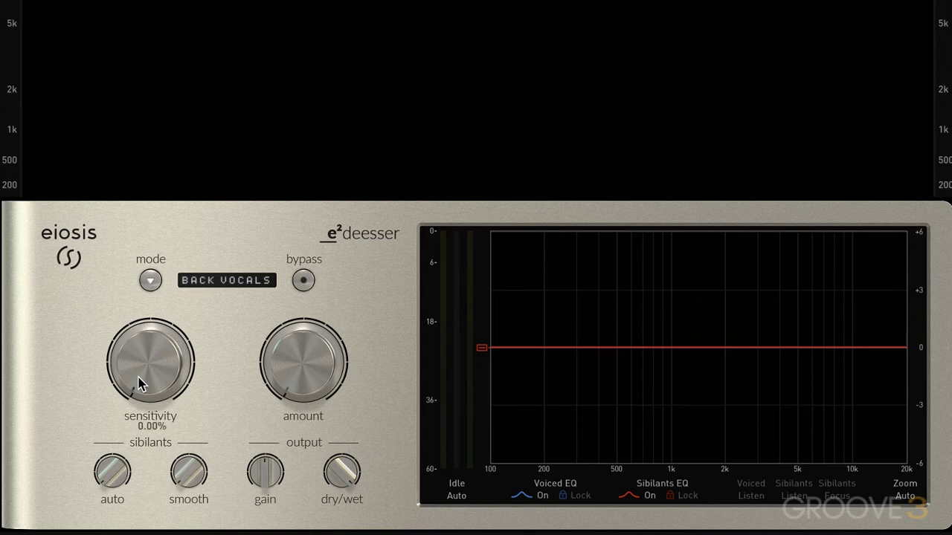
drag(140, 383, 135, 246)
Audition the detected sibilants with Sibilants Listen, then turn it back off
click(792, 491)
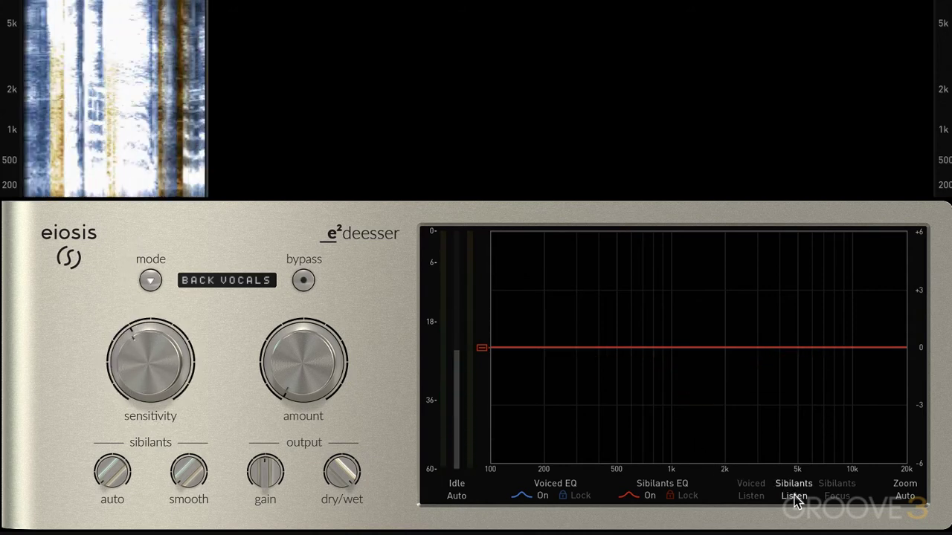
mouse_move(142, 375)
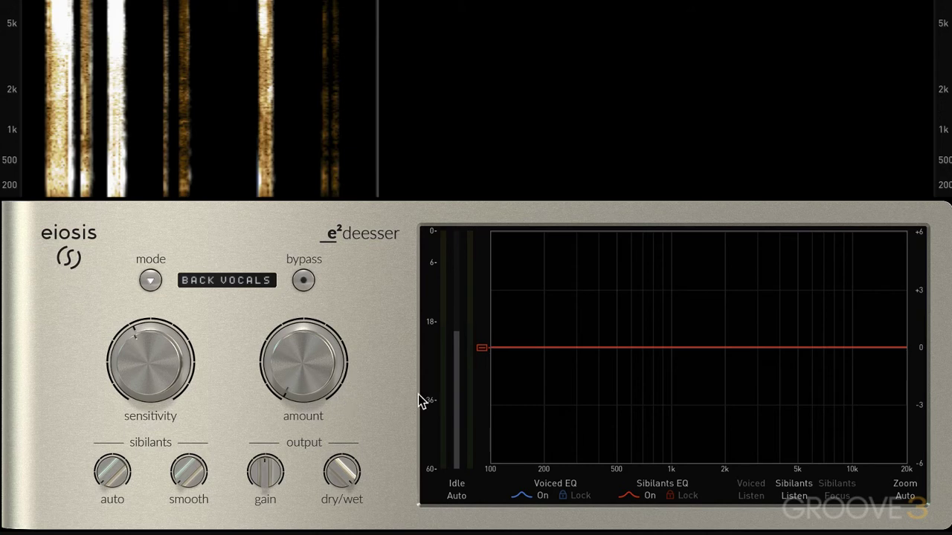
click(793, 492)
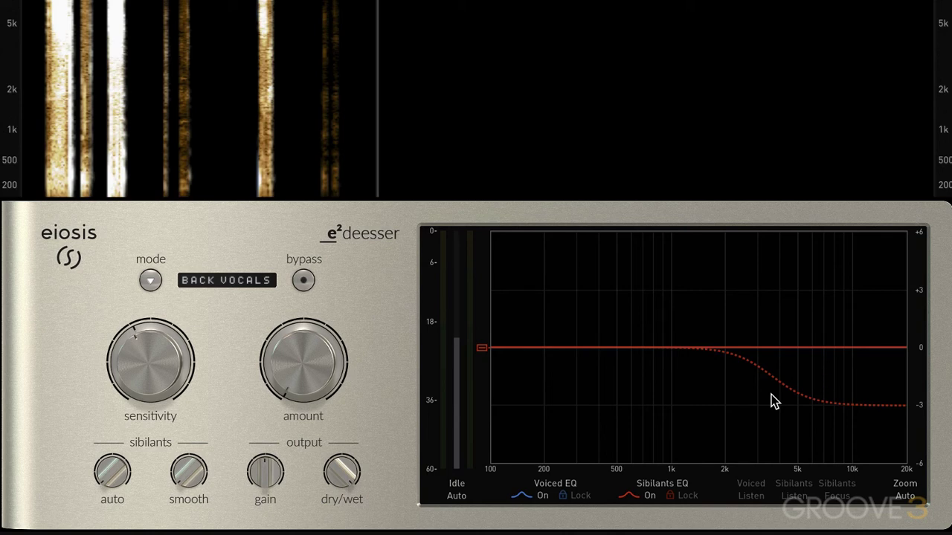
Add a sibilants high shelf at 1.51 kHz, set Idle to Off, and restart playback
drag(773, 401, 706, 431)
click(461, 496)
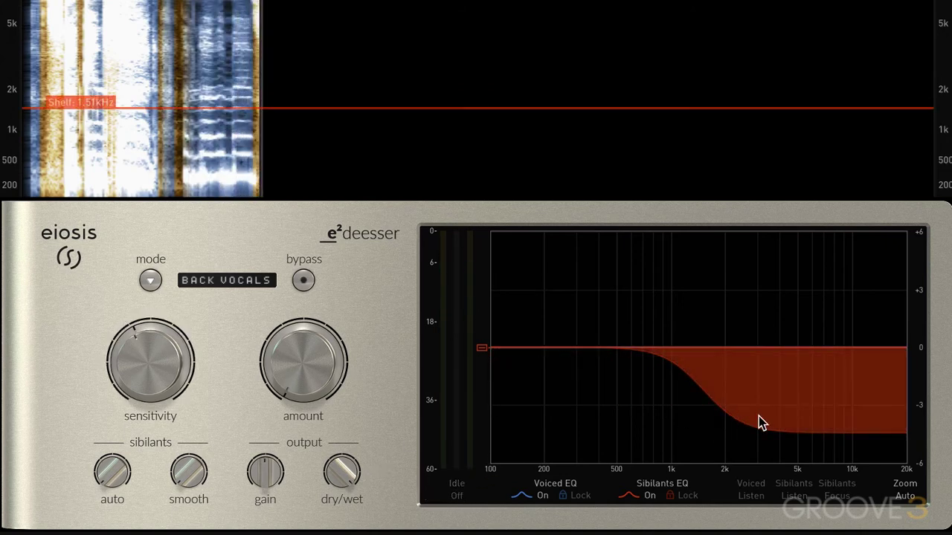
key(space)
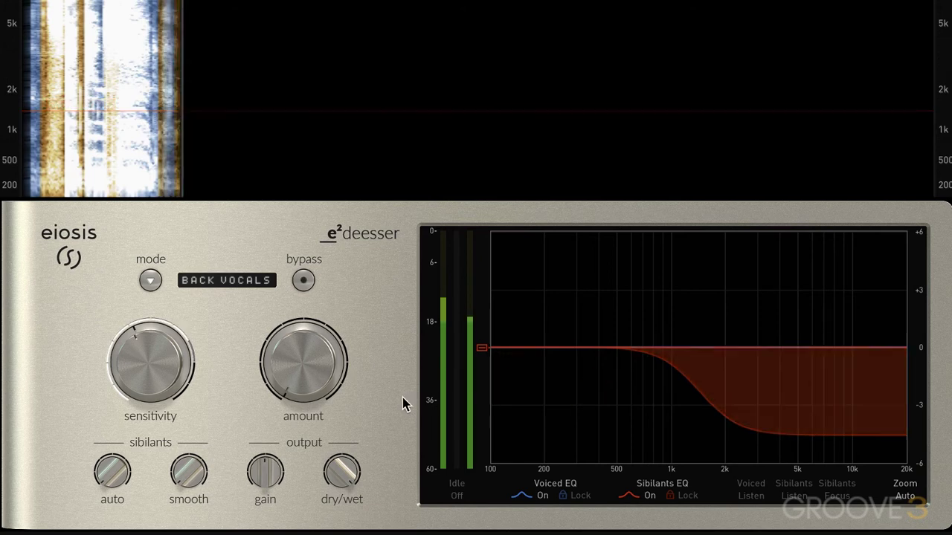
Set amount to about 53%, move the shelf to 1.69 kHz, and add a 335 Hz bell dip
drag(308, 382, 308, 357)
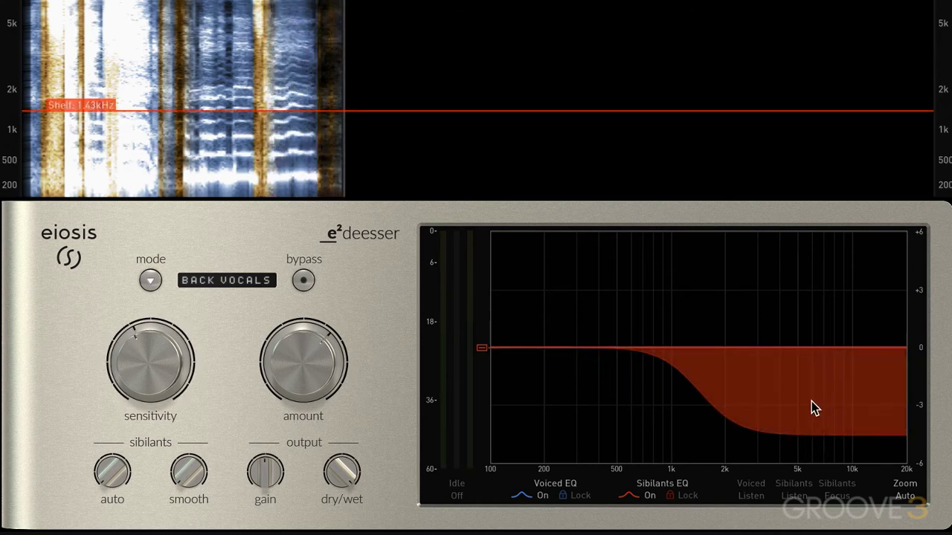
drag(762, 397, 825, 385)
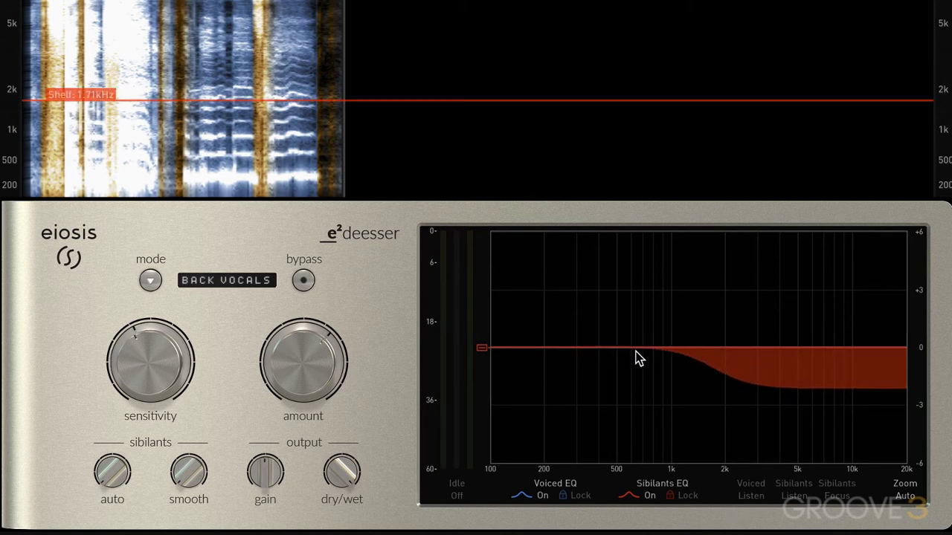
drag(565, 392, 587, 415)
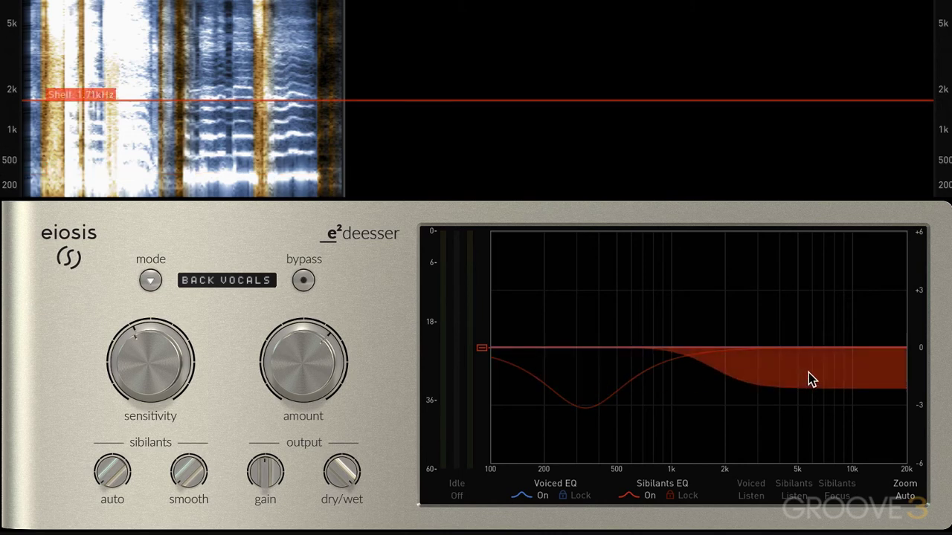
Remove the 335 Hz bell band and drag the sibilants shelf to 1.62 kHz, deeper
right_click(587, 384)
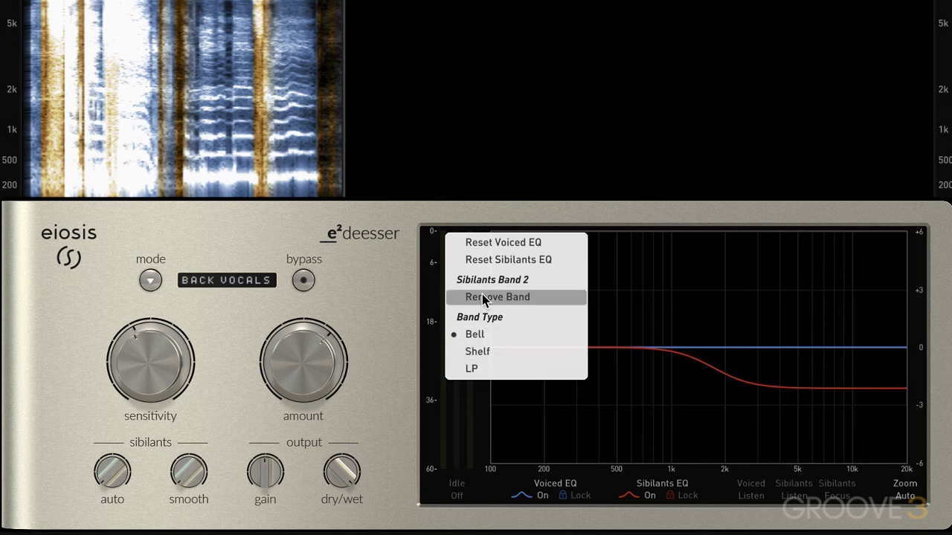
click(750, 405)
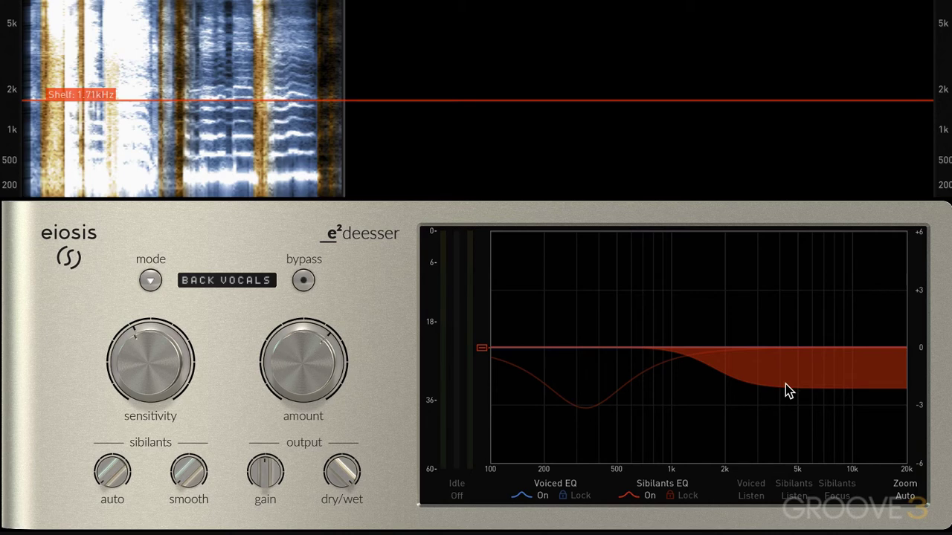
key(space)
drag(788, 385, 755, 409)
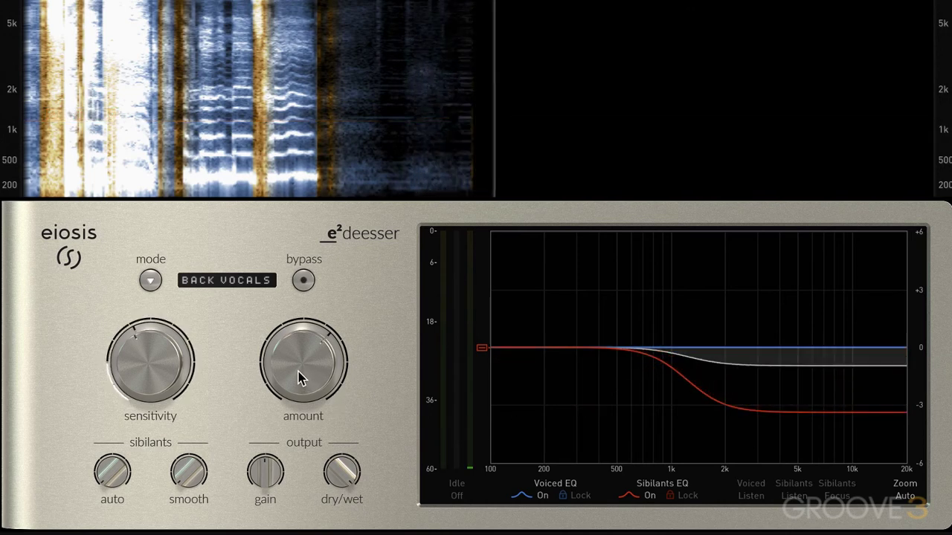
Raise amount to about 80% and set smooth to about 59%
mouse_move(298, 379)
drag(298, 378, 673, 374)
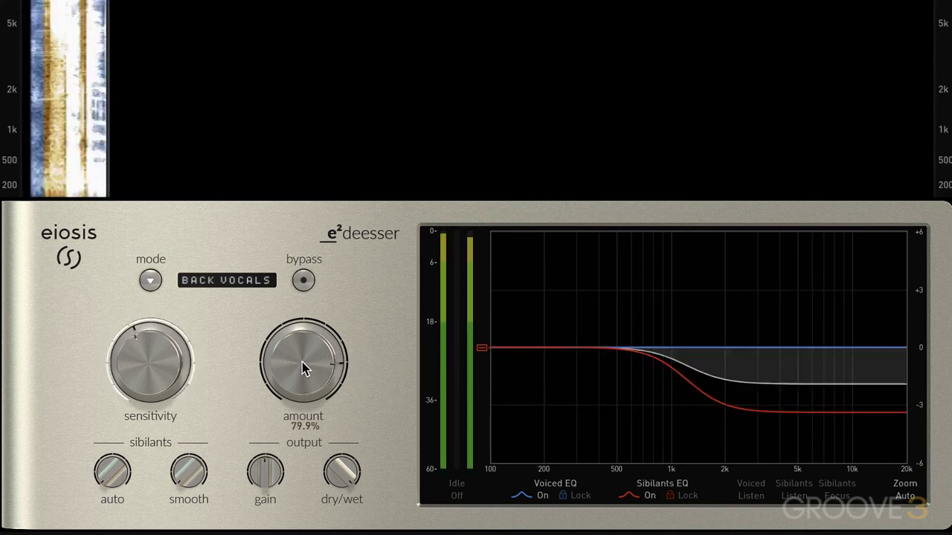
drag(198, 484, 183, 291)
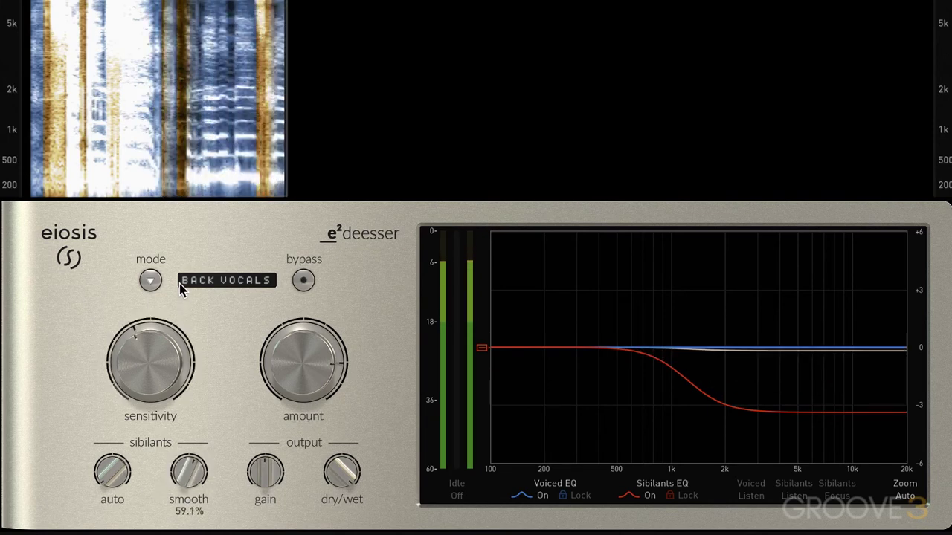
drag(190, 474, 191, 477)
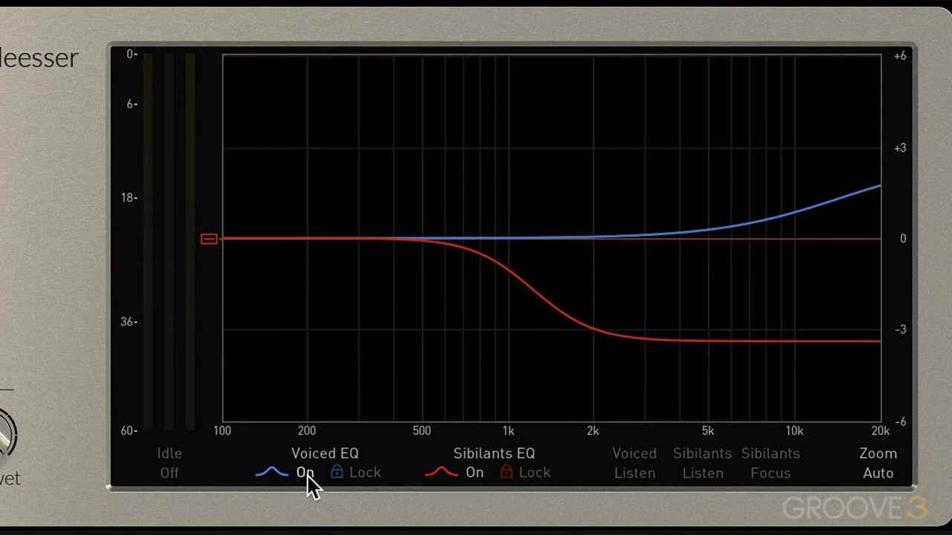
Compare with Voiced EQ off and back on, then add a sibilants bell dip near 450 Hz
key(space)
click(298, 473)
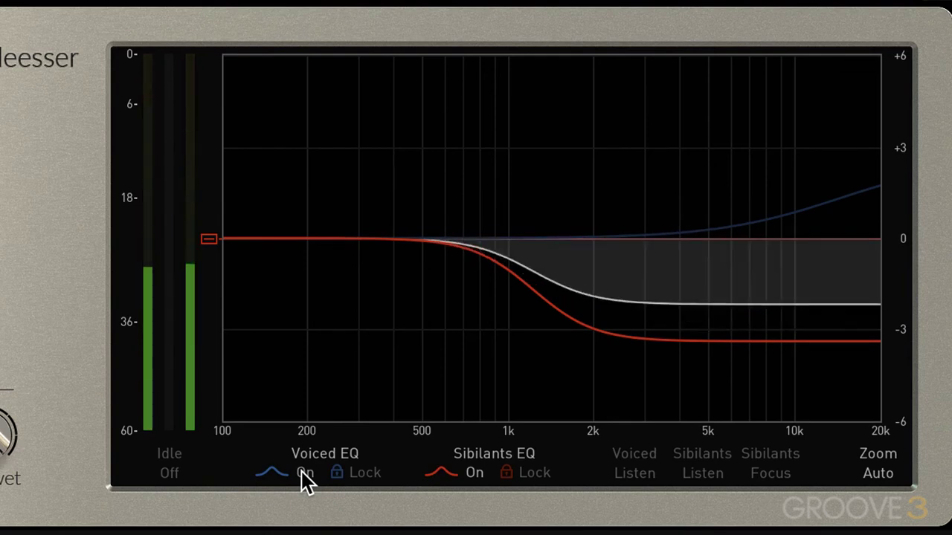
click(301, 473)
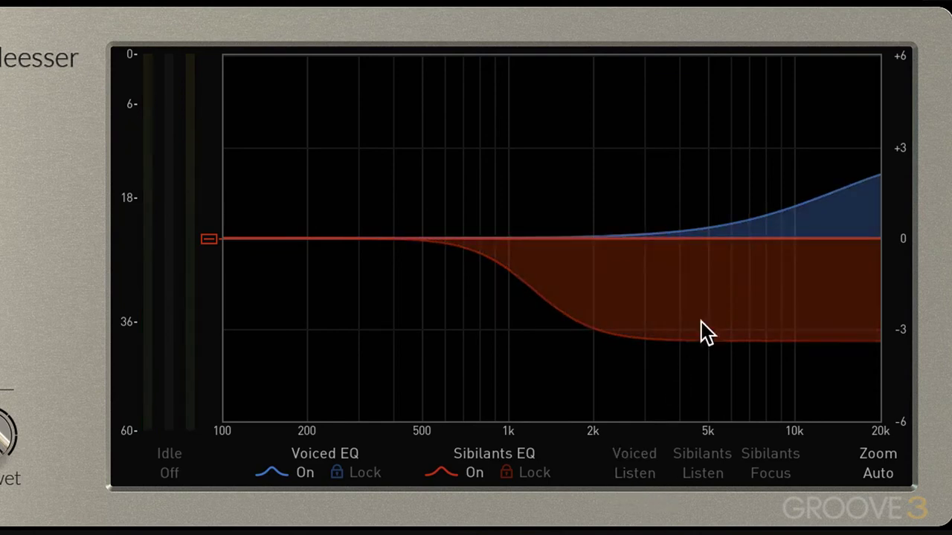
drag(410, 276, 406, 299)
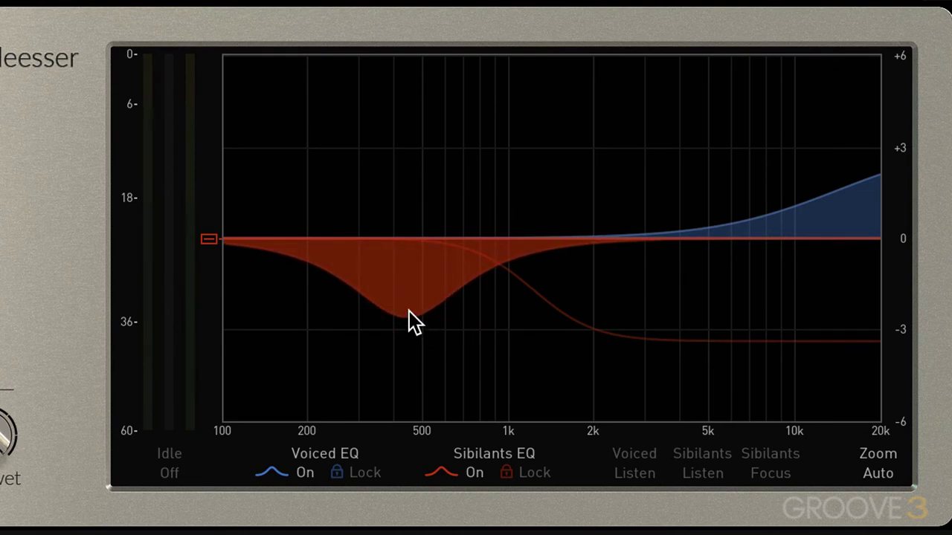
Start playback to hear the vocal through the de-esser
key(space)
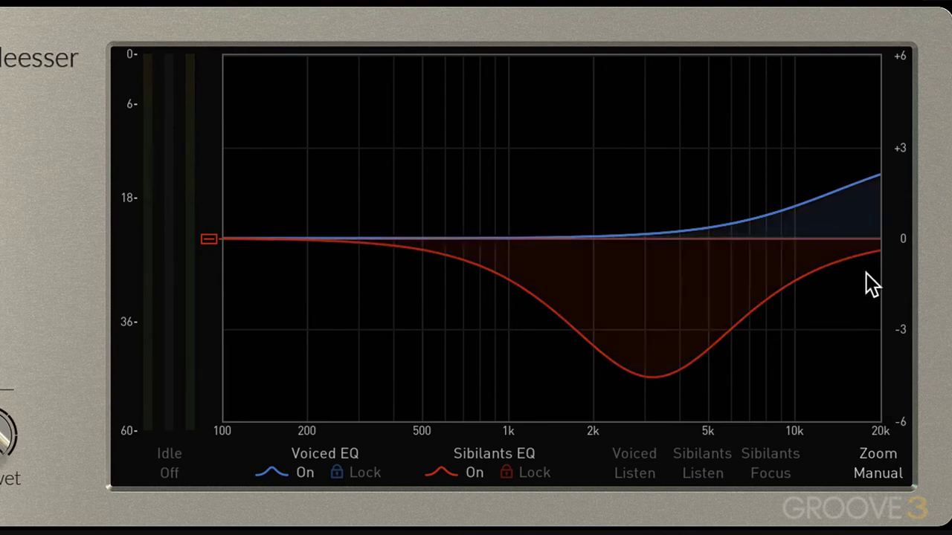
Zoom the graph's dB scale in and out, then set it back to Auto zoom at ±6 dB
scroll(893, 241, down, 1)
scroll(893, 241, down, 2)
scroll(893, 241, up, 2)
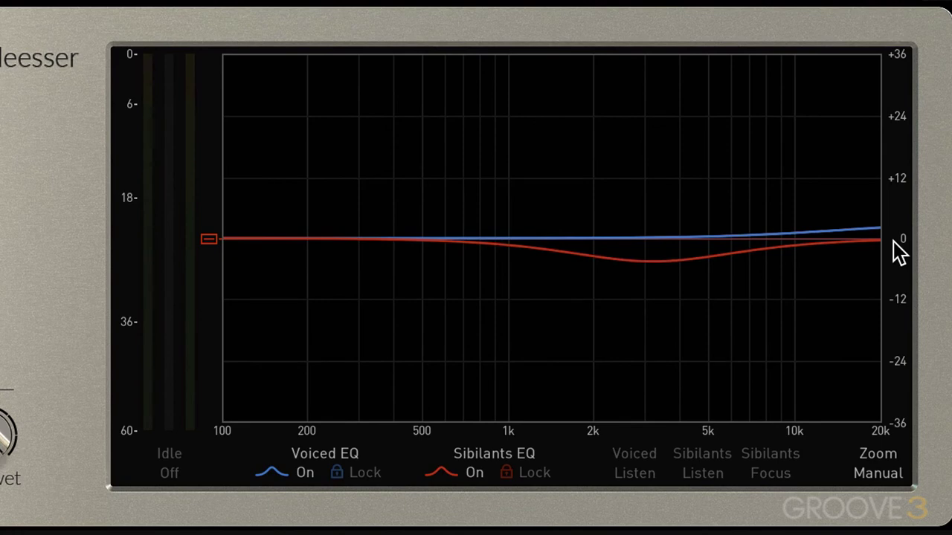
scroll(893, 241, down, 2)
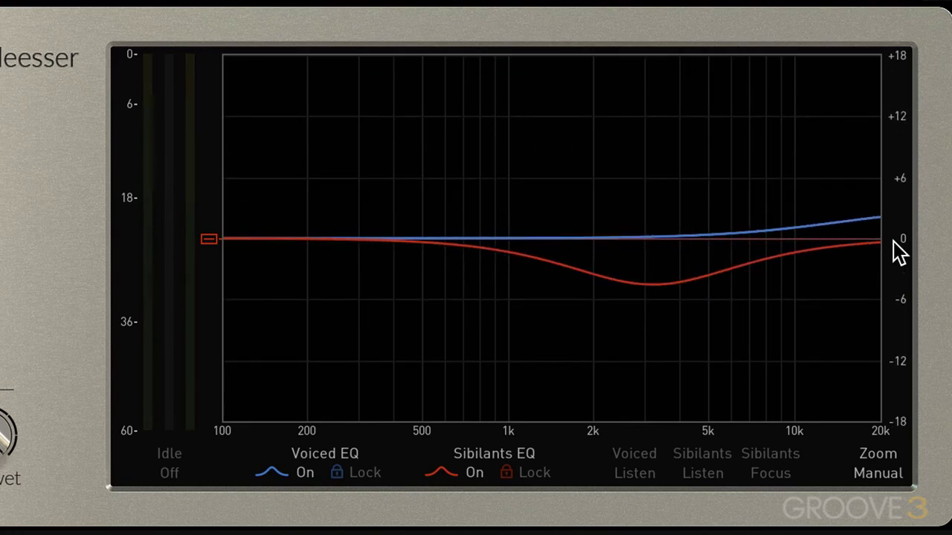
click(888, 470)
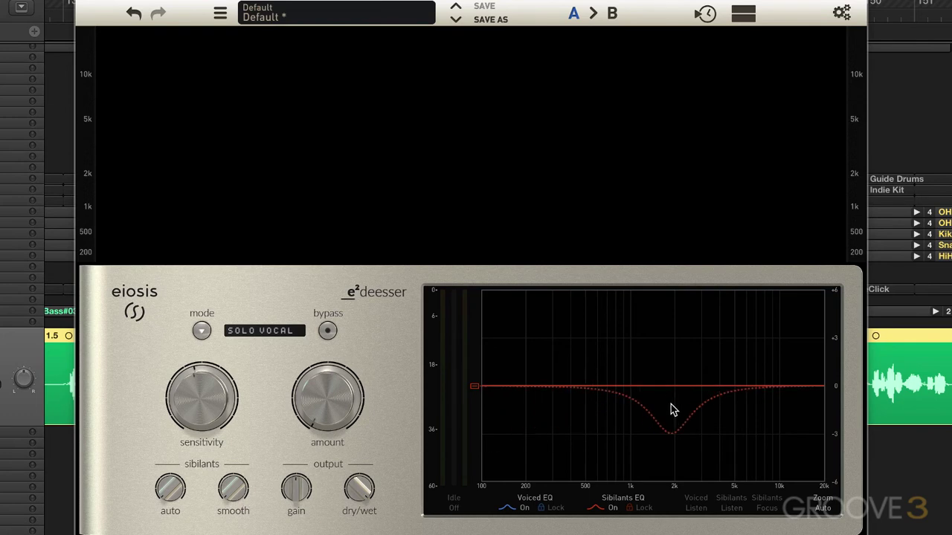
Move the sibilants bell to about 2.11 kHz with a roughly 4 dB cut, then play the vocal
drag(670, 425, 663, 450)
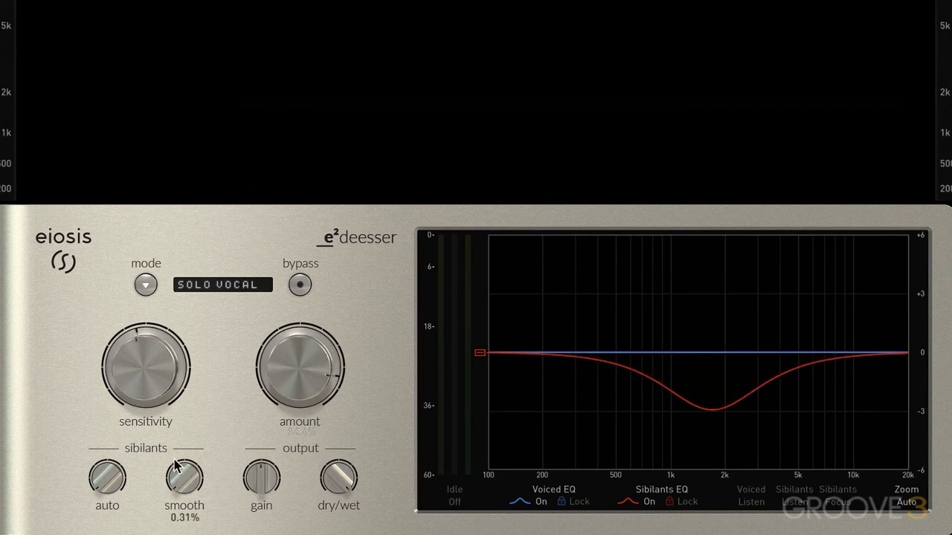
drag(711, 407, 731, 444)
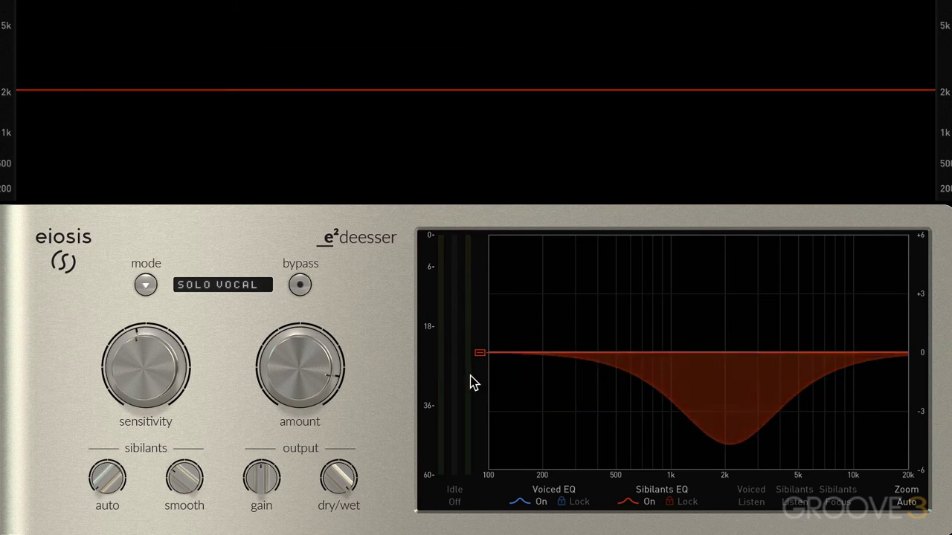
key(space)
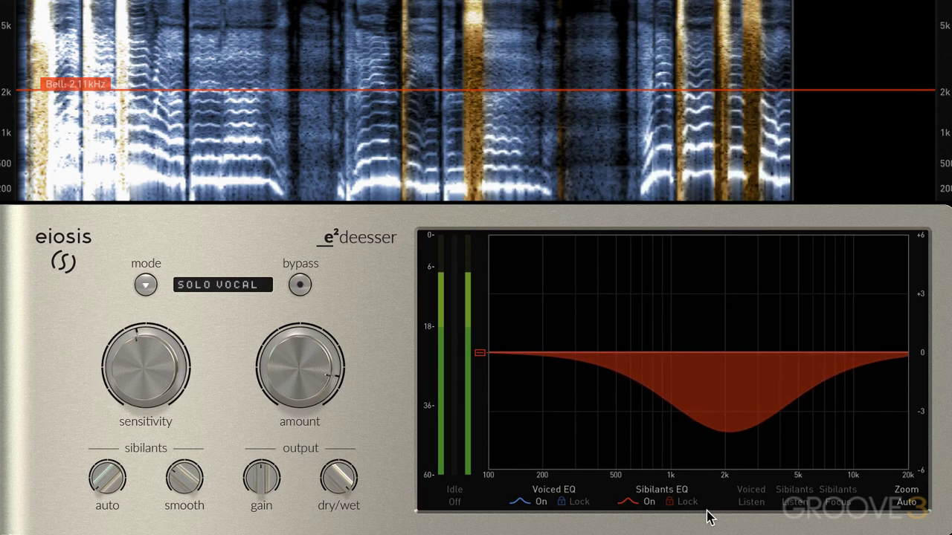
Centre the sibilants bell at 2.89 kHz, cutting about 4.5 dB, and raise sibilant smoothing to 40.8%
mouse_move(733, 417)
mouse_down()
mouse_move(747, 435)
mouse_move(758, 429)
mouse_up()
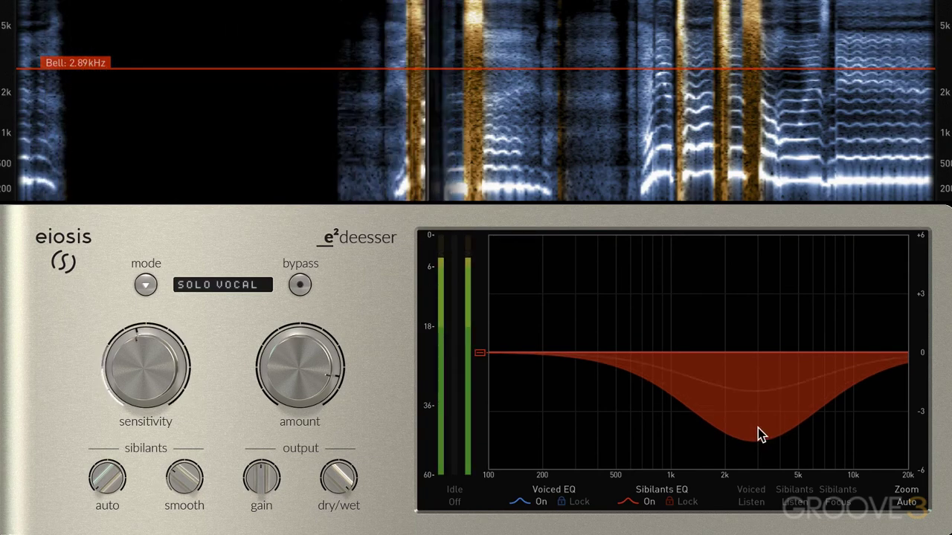
mouse_move(306, 372)
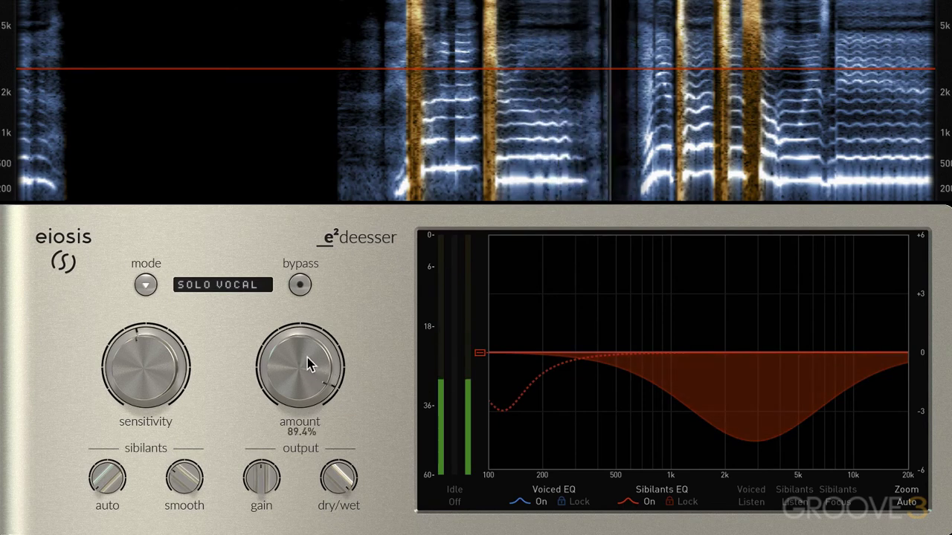
mouse_move(195, 473)
drag(195, 474, 196, 437)
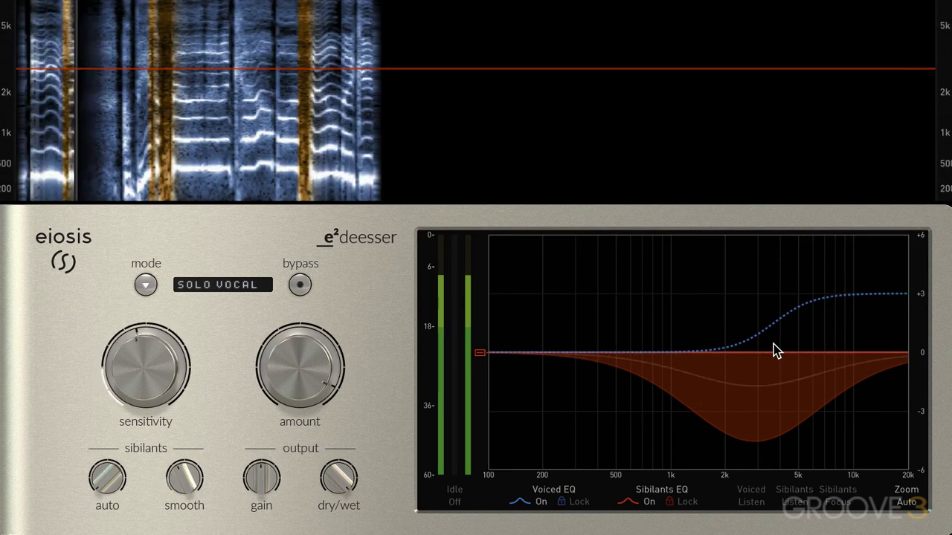
Nudge the amount to 89.6% and add a Voiced EQ high shelf boosting the top end about 2 dB
drag(773, 351, 307, 350)
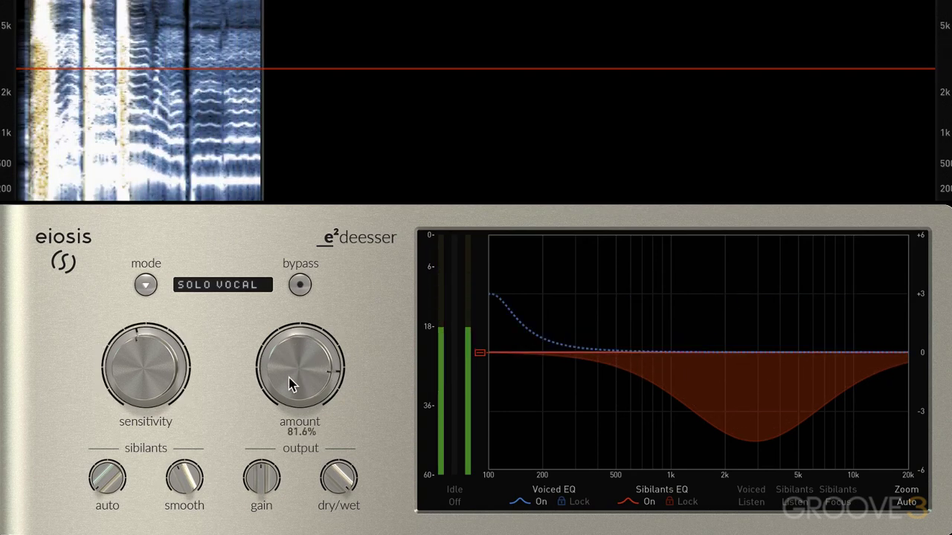
drag(297, 397, 295, 396)
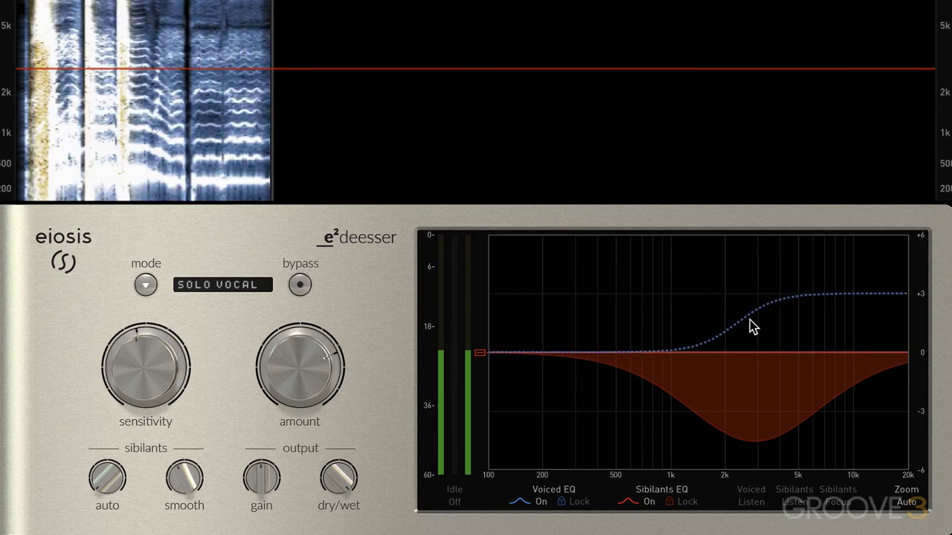
drag(788, 334, 837, 344)
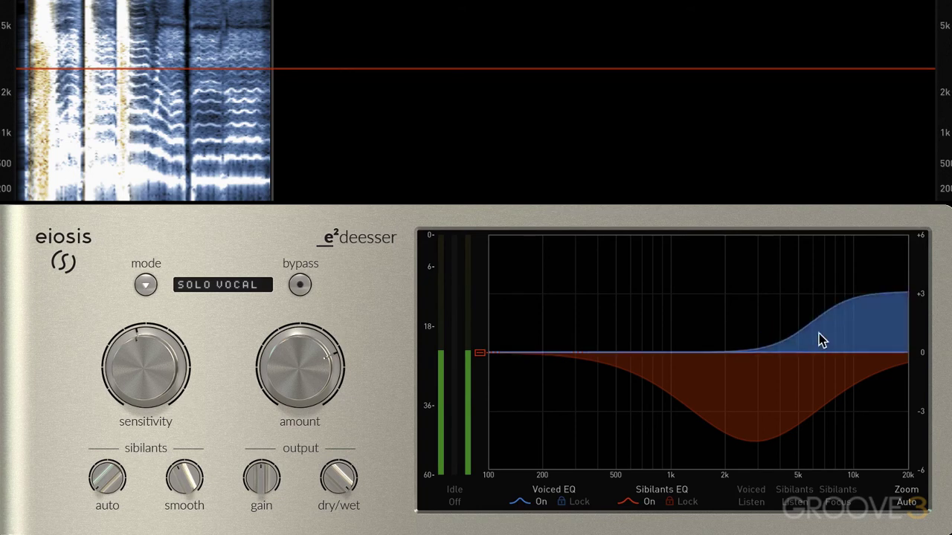
drag(856, 319, 855, 327)
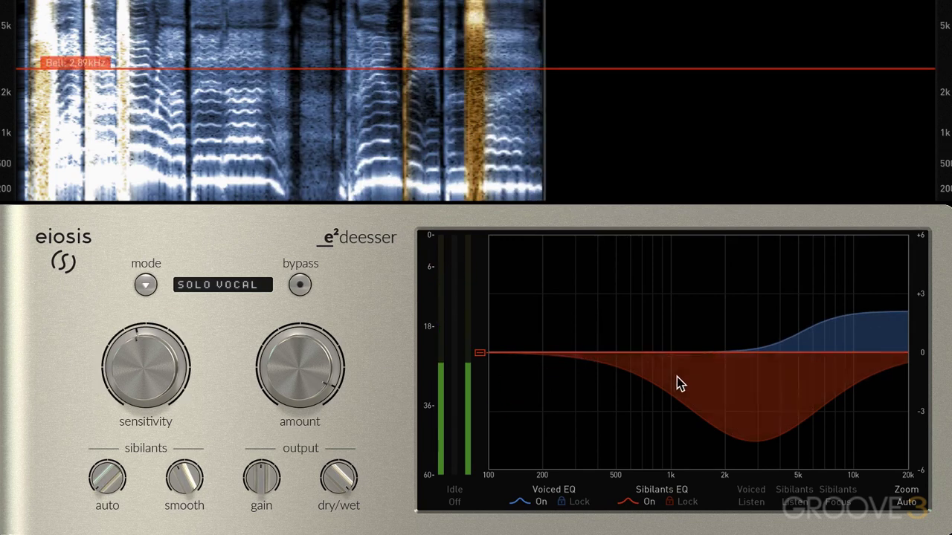
Remove the Sibilants band and the Voiced high shelf, returning the sibilants level to 0 dB
right_click(724, 387)
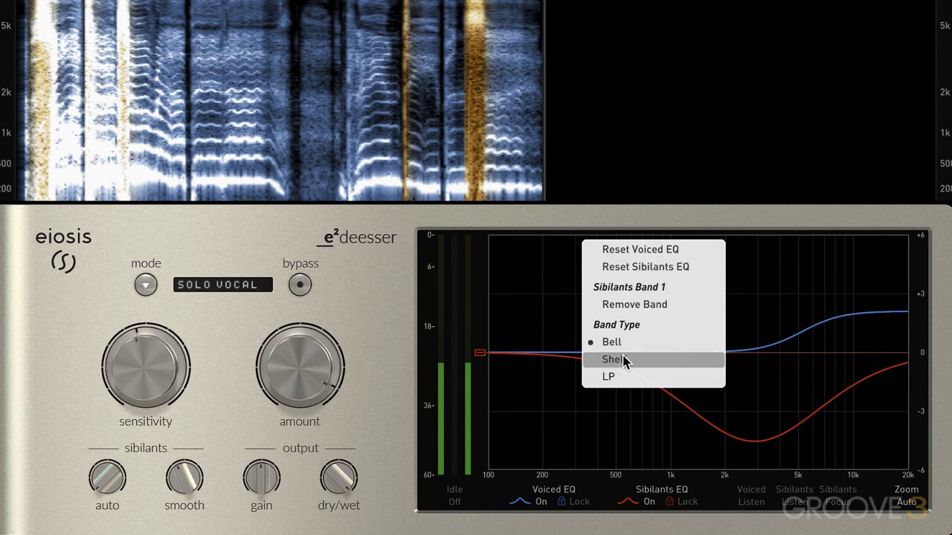
click(615, 304)
drag(481, 355, 480, 429)
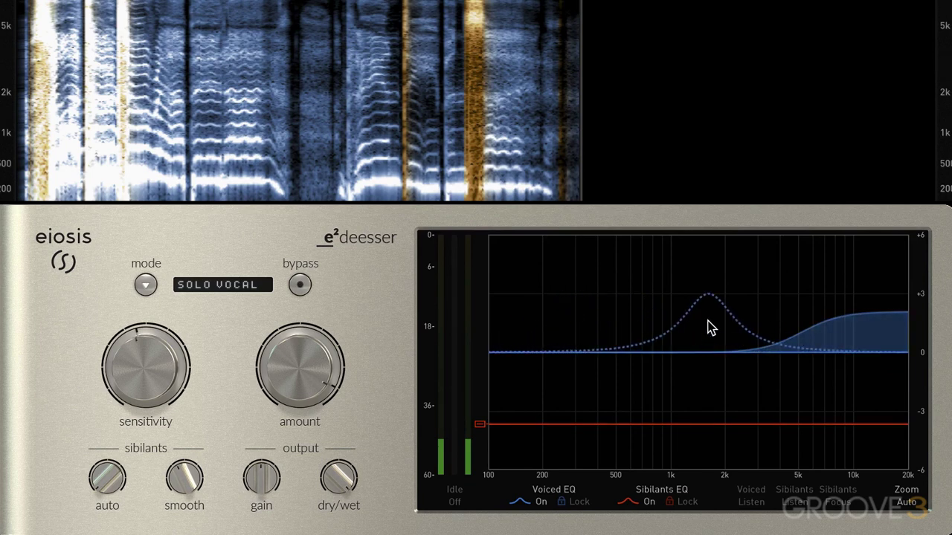
drag(484, 432, 492, 354)
right_click(854, 328)
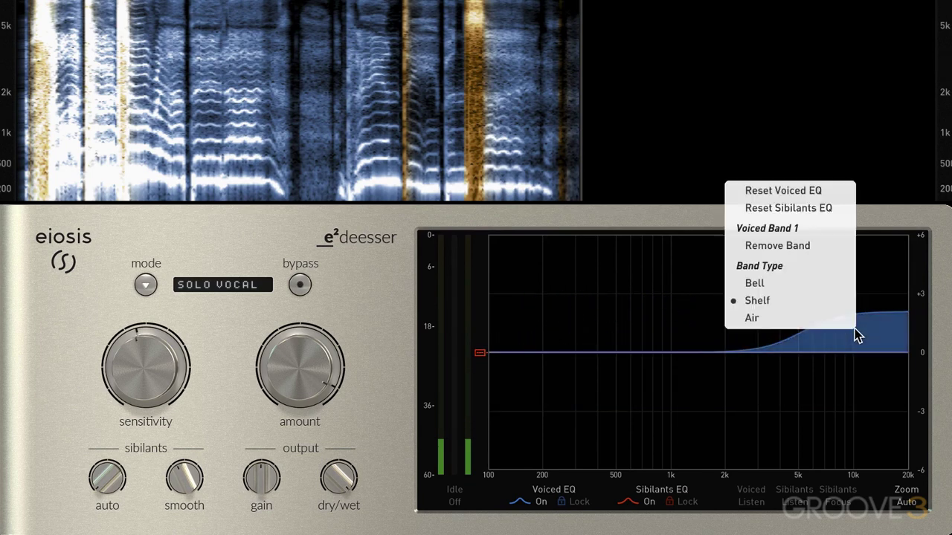
click(758, 248)
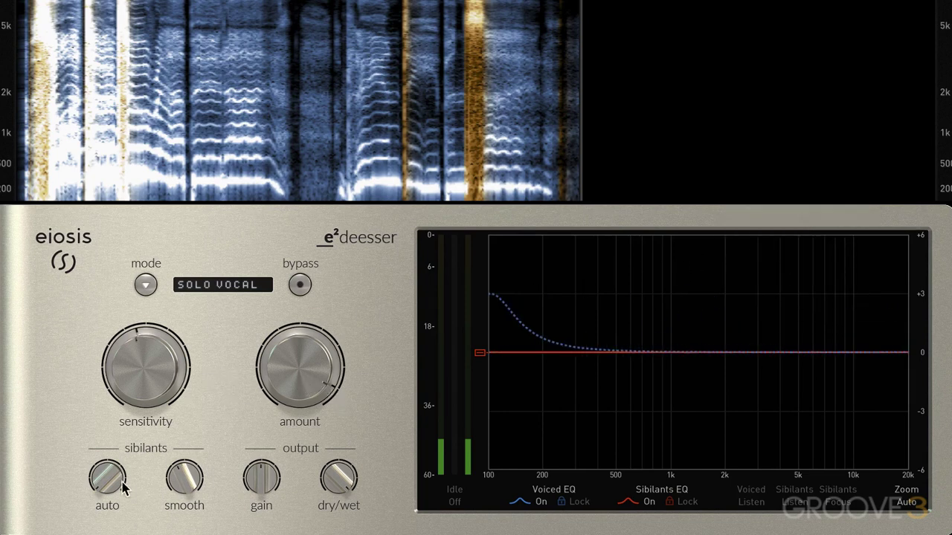
Raise sibilant auto to about 43.8% and lower the dry/wet mix to 74.3%
mouse_move(104, 487)
mouse_down()
mouse_move(114, 451)
mouse_move(106, 473)
mouse_up()
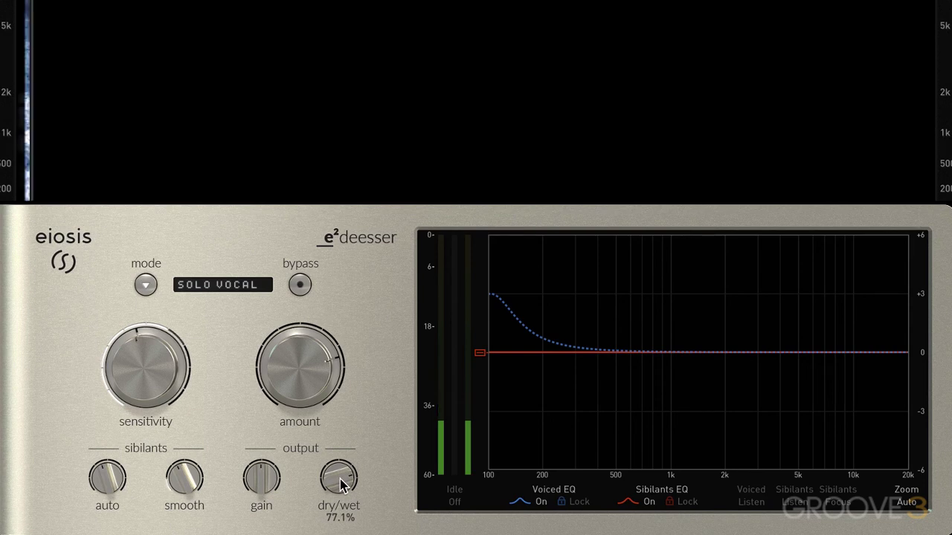
drag(341, 485, 339, 487)
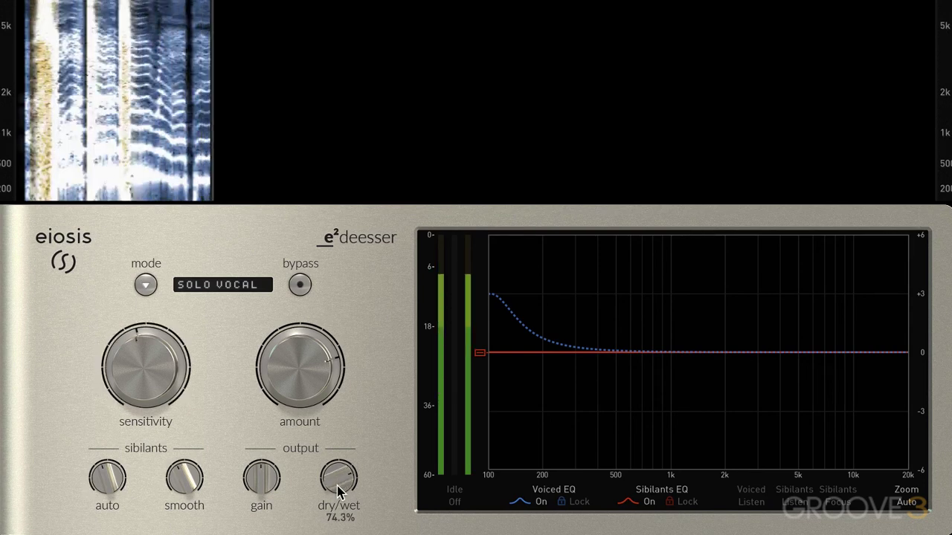